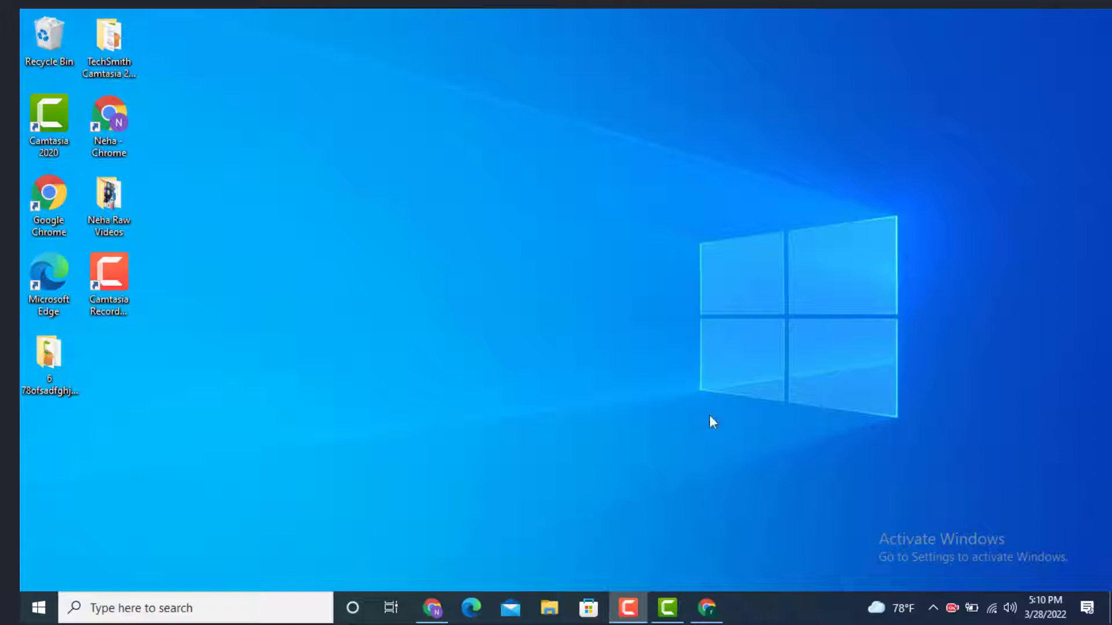
pyautogui.click(708, 608)
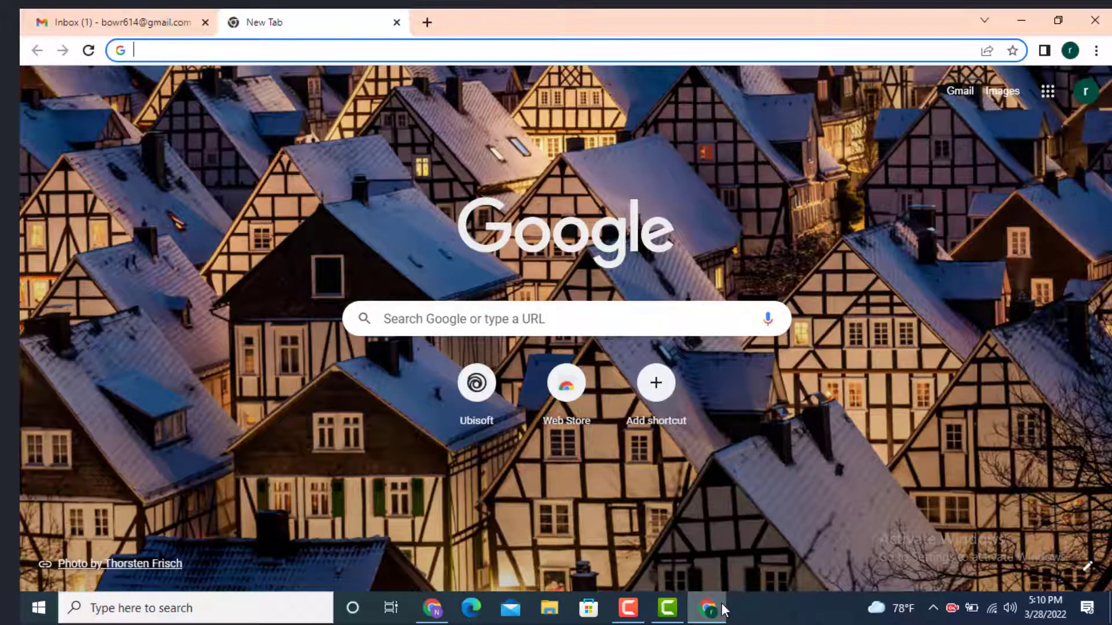
pyautogui.write('https://www.activision.com/')
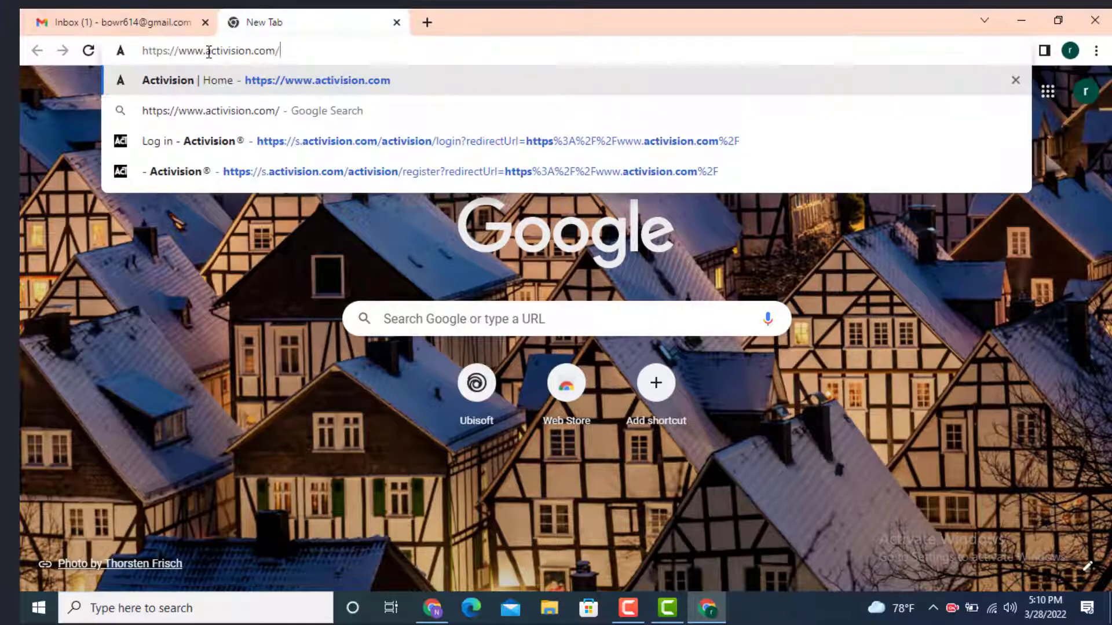
pyautogui.press('Return')
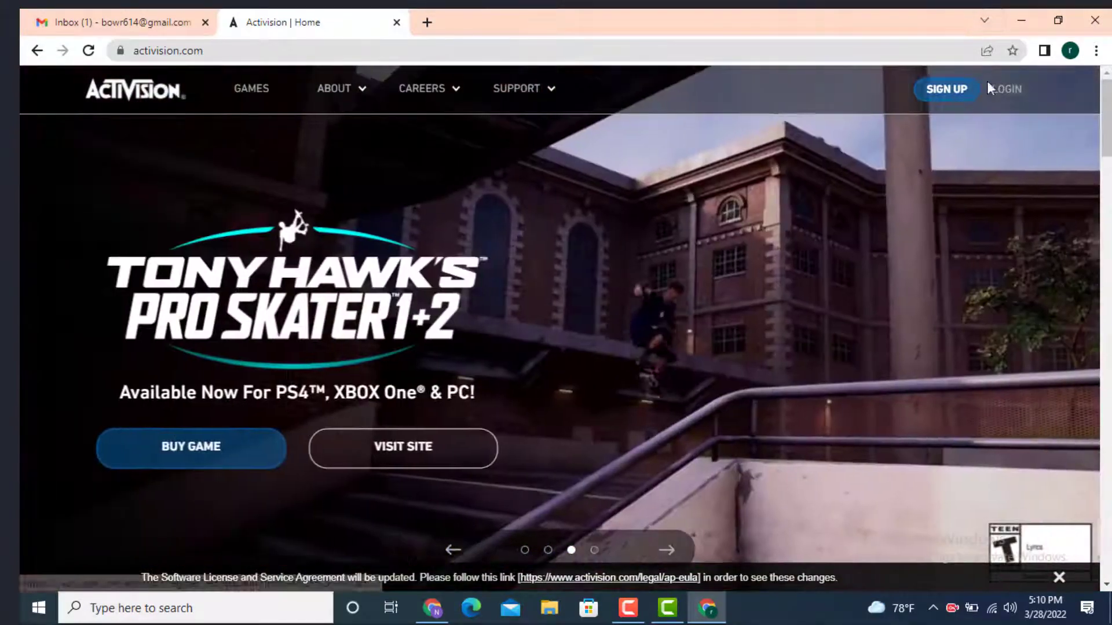
# Step: Open the Activision LOGIN page and fill the email field with Chrome's saved address
pyautogui.click(1006, 92)
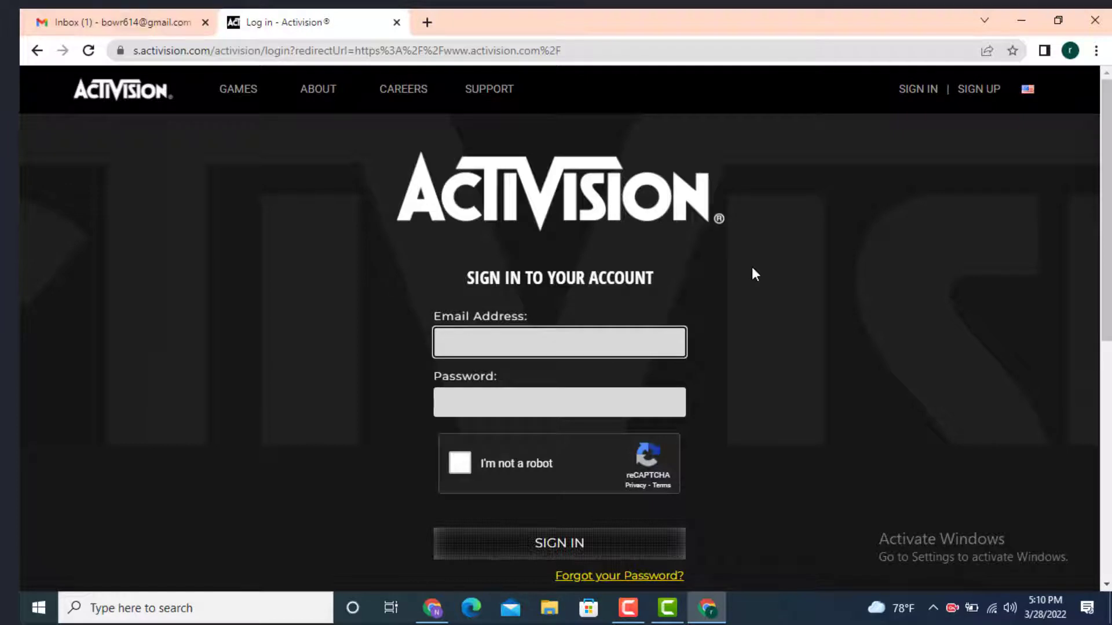
pyautogui.click(524, 345)
pyautogui.click(492, 378)
pyautogui.scroll(-1, 880, 344)
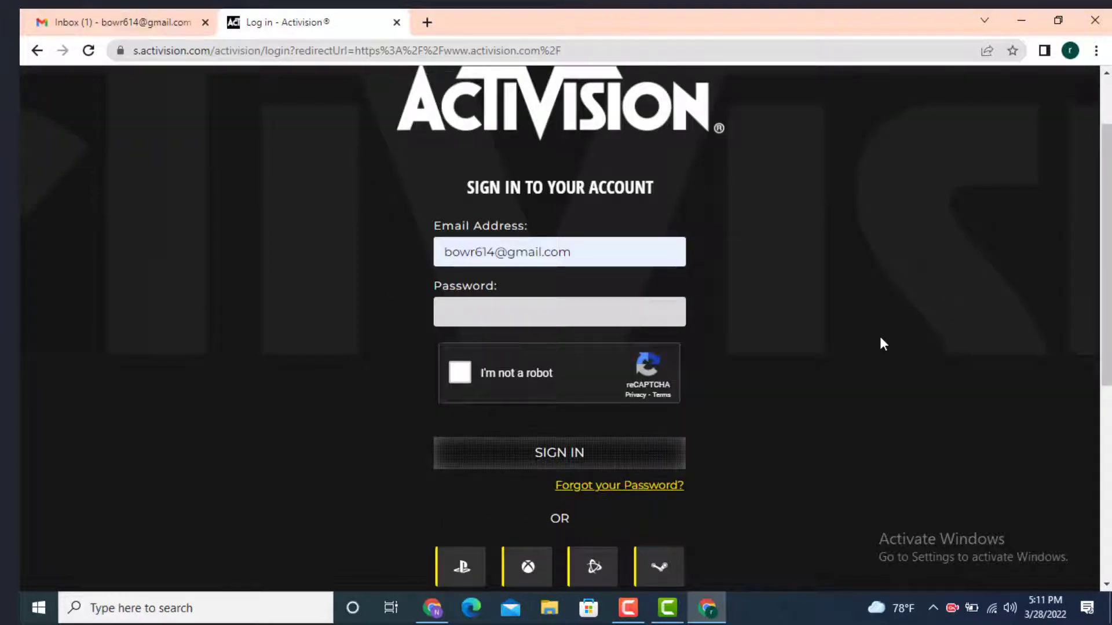
# Step: Submit a 'Forgot your Password?' request for the account email, then open the reset email in Gmail
pyautogui.click(628, 487)
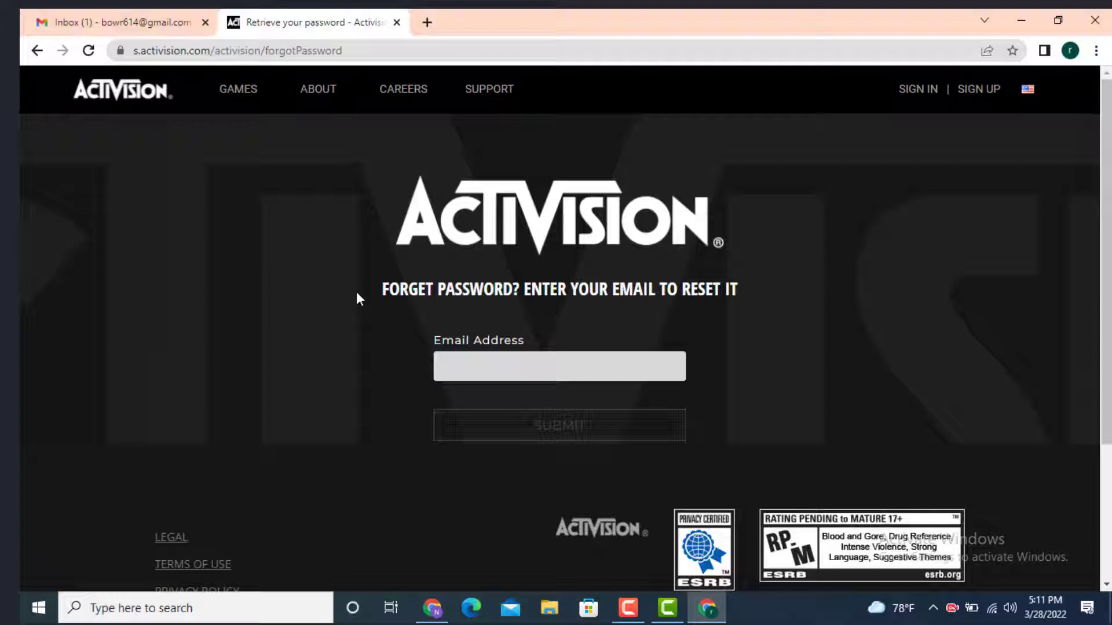
pyautogui.click(480, 363)
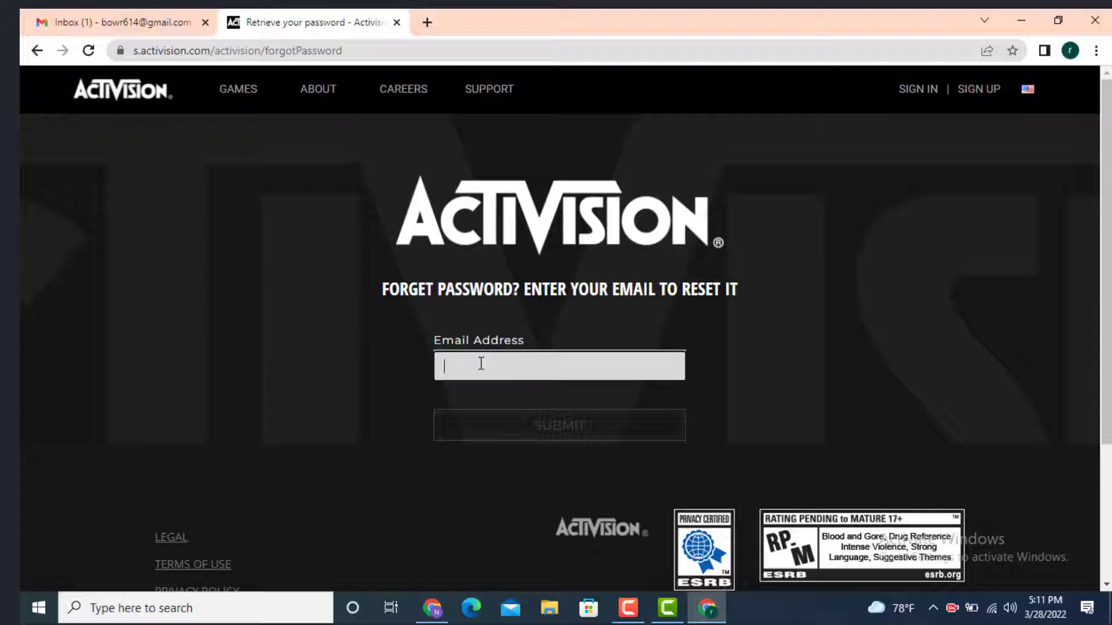
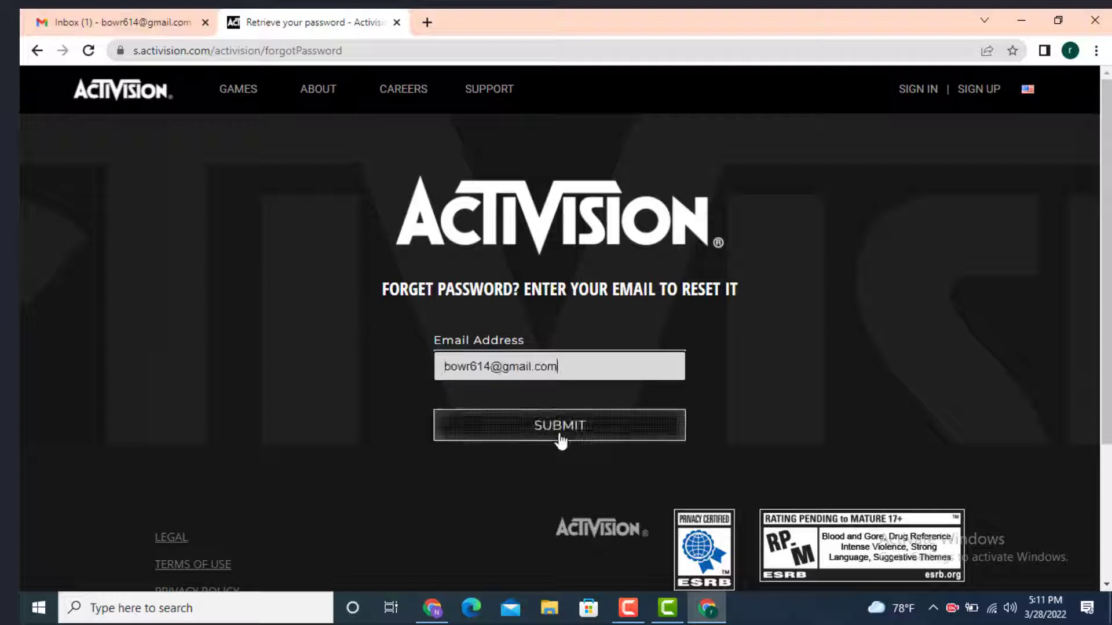
pyautogui.click(560, 439)
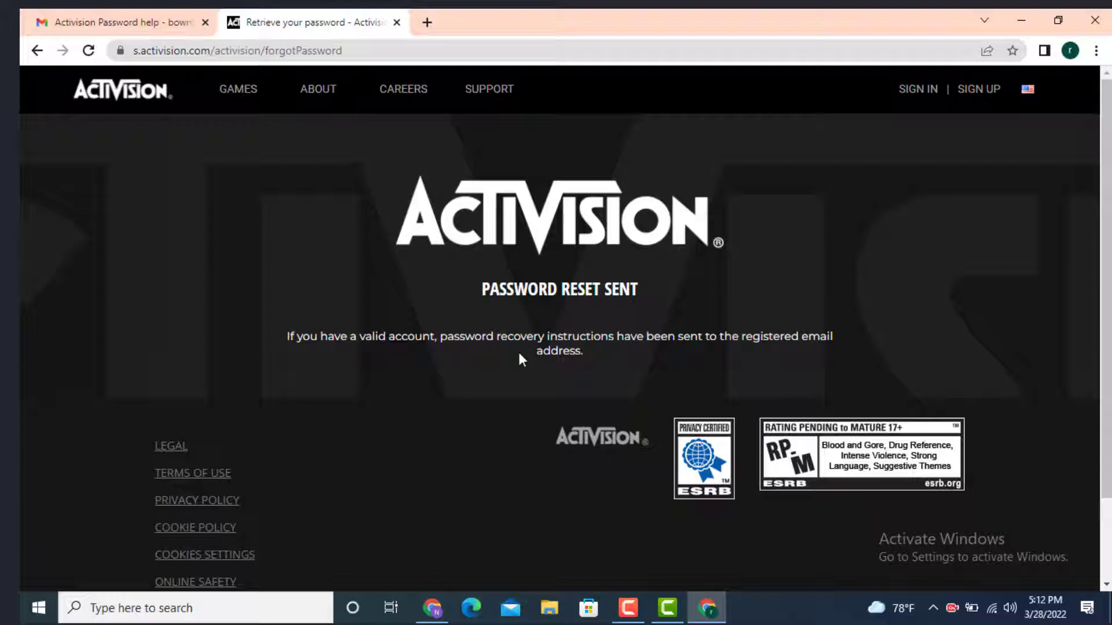
pyautogui.click(72, 17)
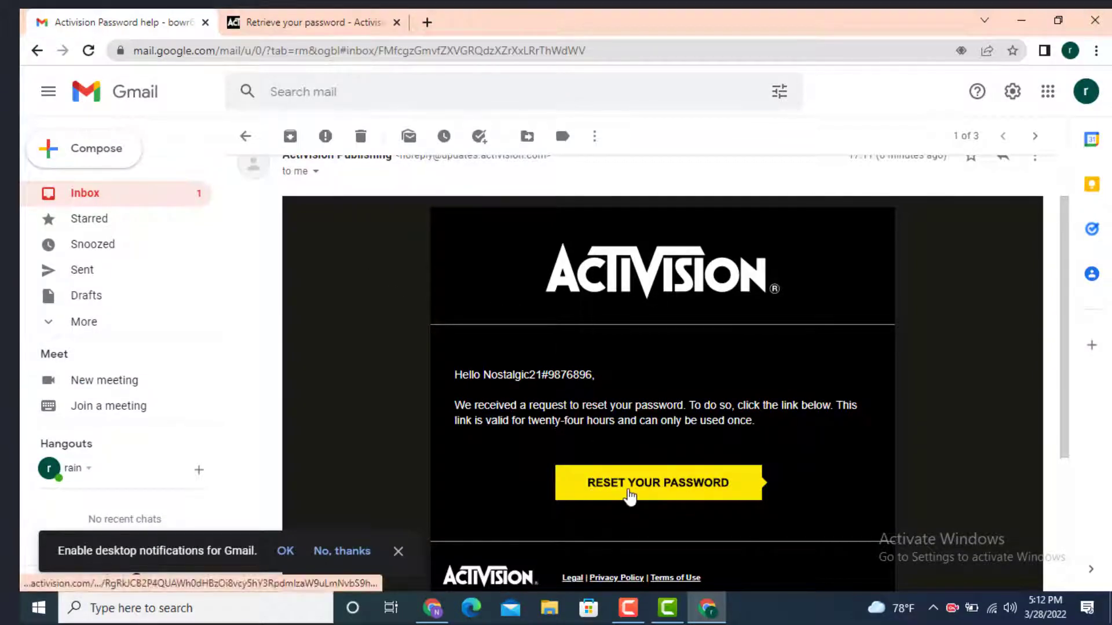
# Step: From the emailed reset link, save Chrome's suggested strong password as the new password
pyautogui.click(631, 493)
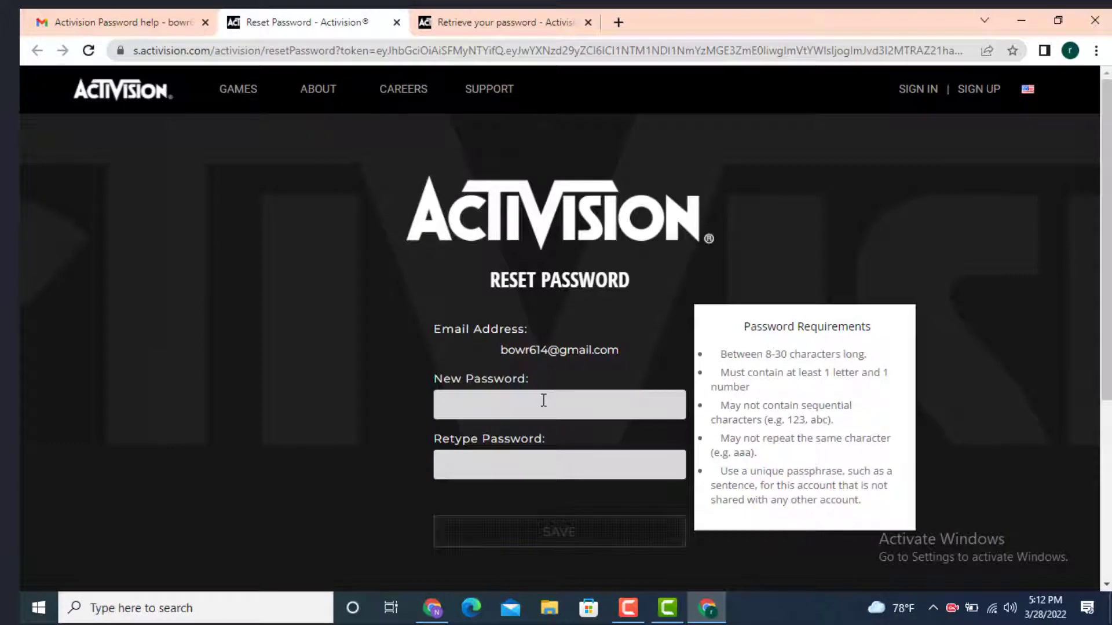
pyautogui.click(543, 402)
pyautogui.click(503, 439)
pyautogui.click(494, 464)
pyautogui.hotkey('ctrl', 'v')
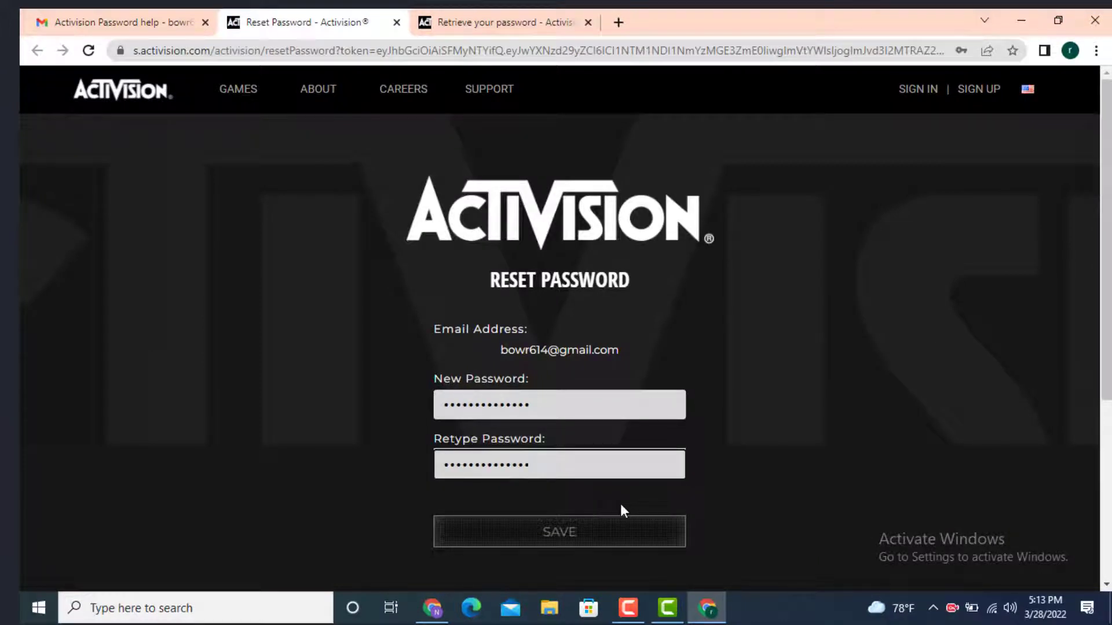
pyautogui.click(574, 537)
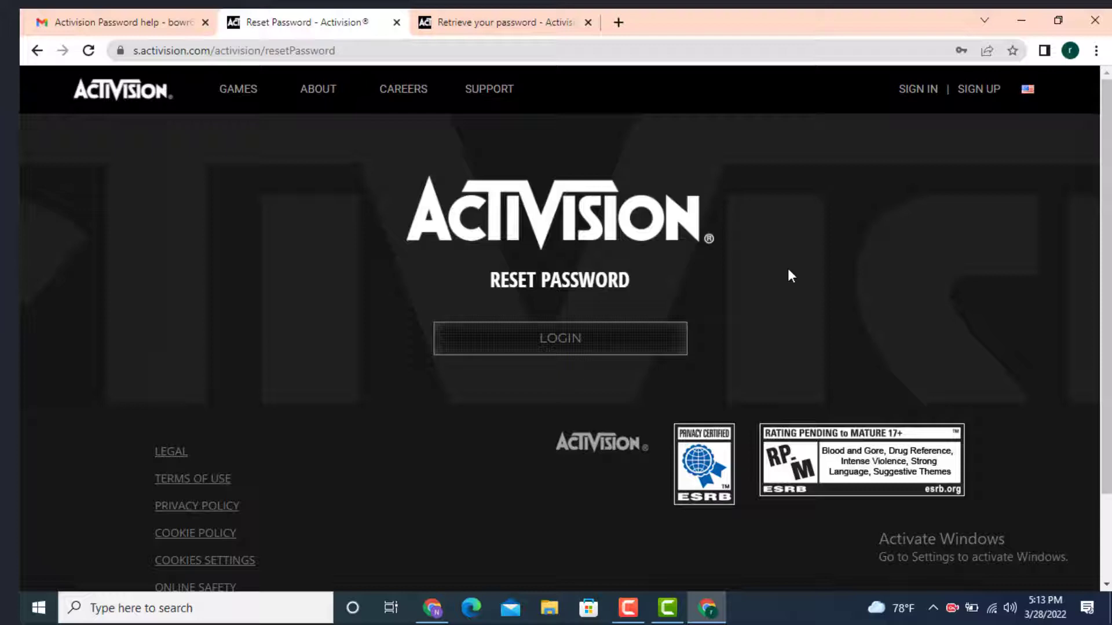
# Step: Return to the sign-in form, autofill the new saved password and tick 'I'm not a robot'
pyautogui.click(596, 338)
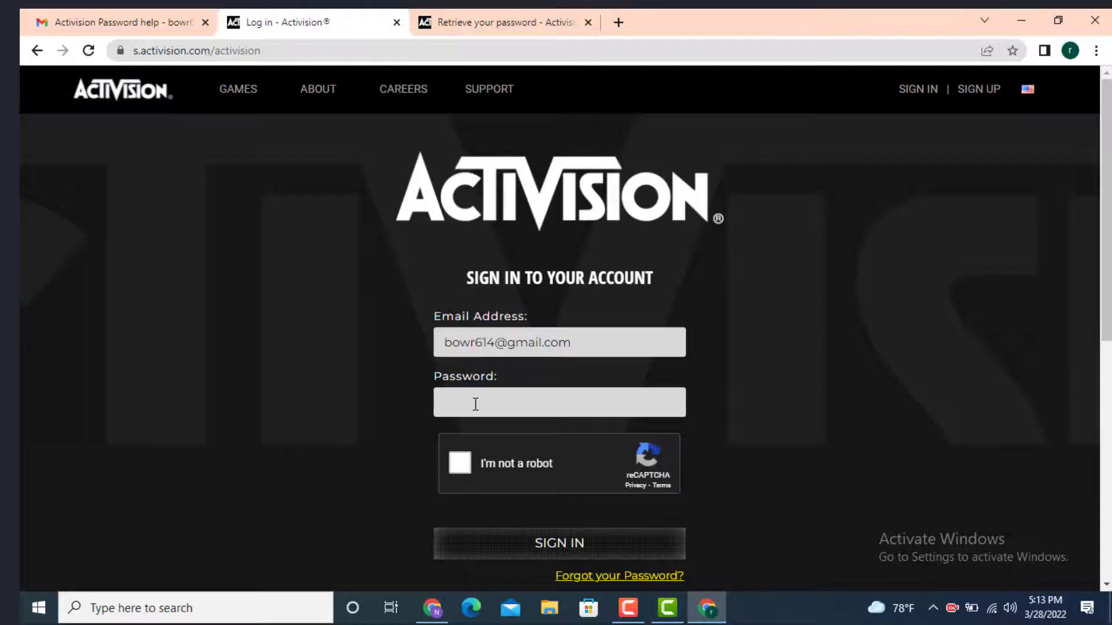
pyautogui.click(475, 404)
pyautogui.hotkey('ctrl', 'v')
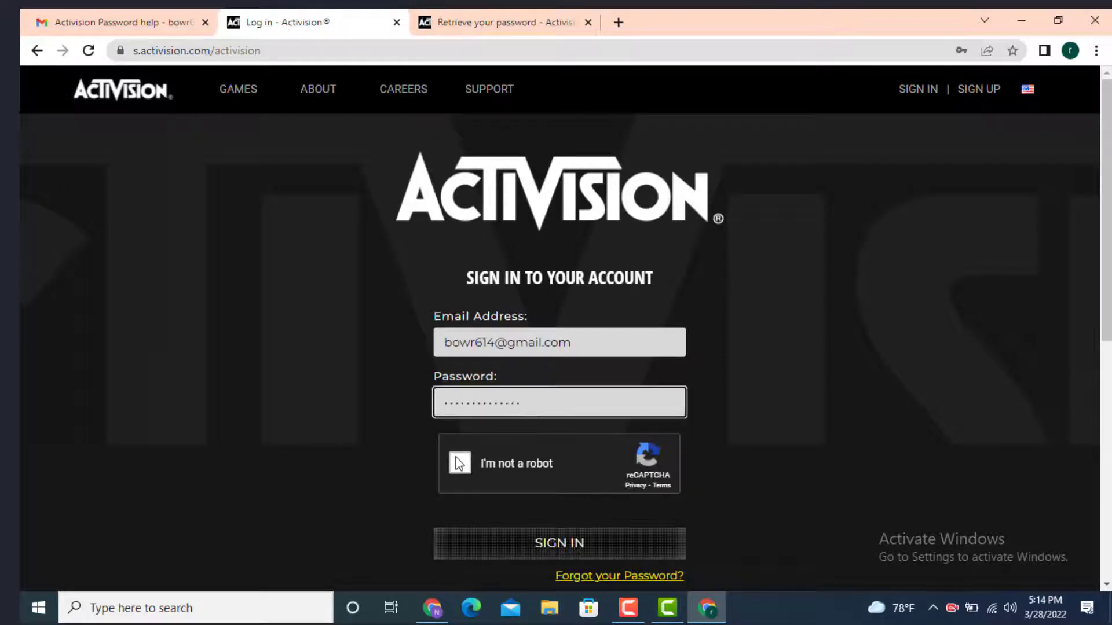
pyautogui.click(459, 463)
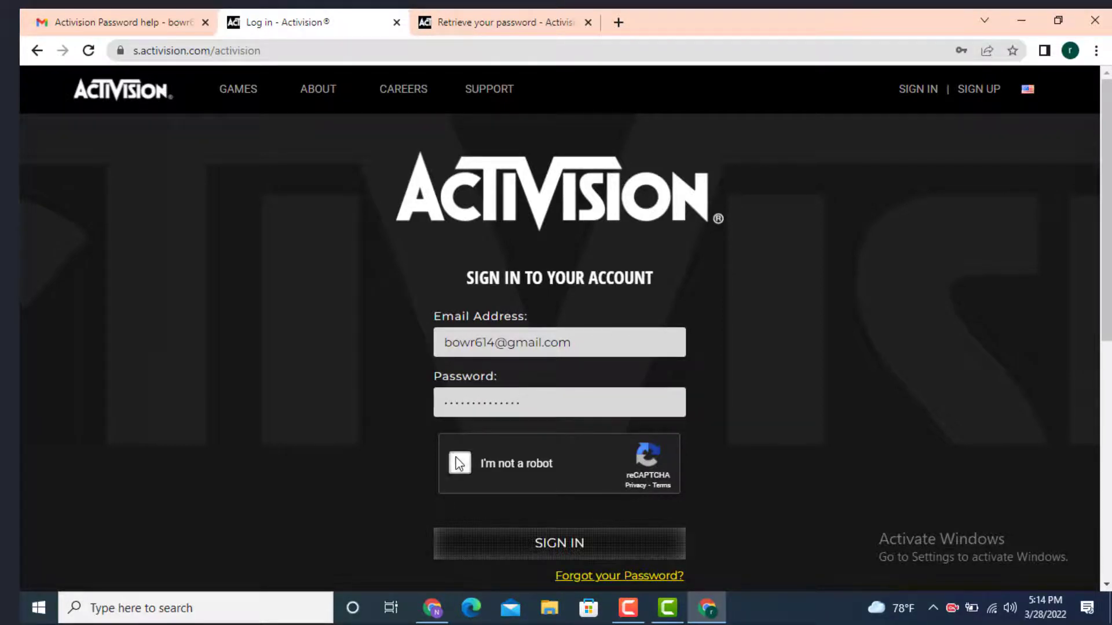
pyautogui.click(505, 559)
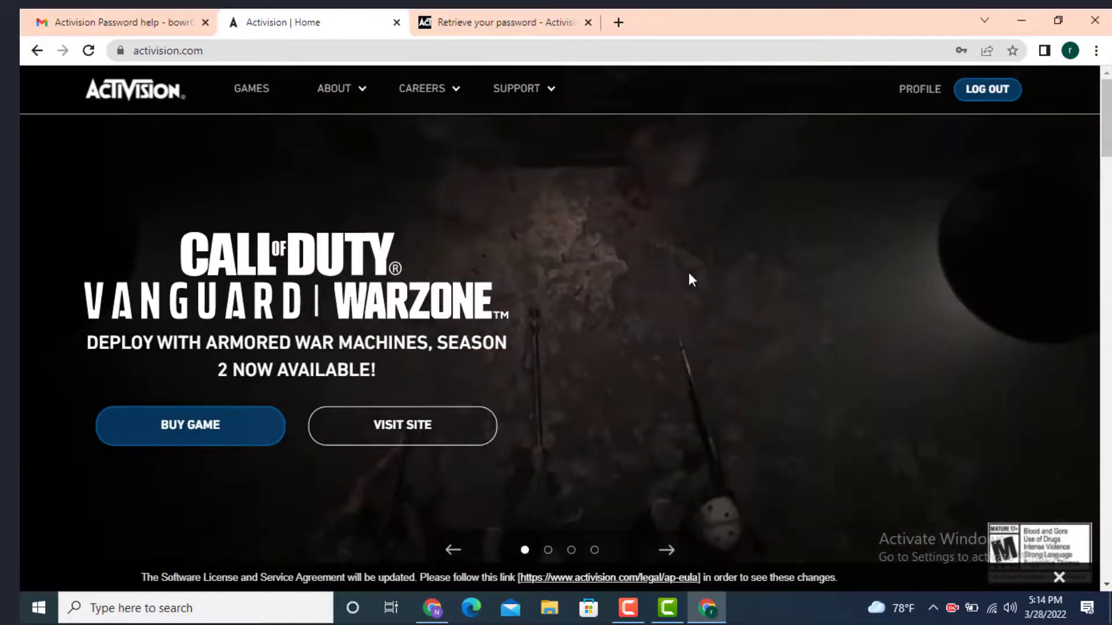